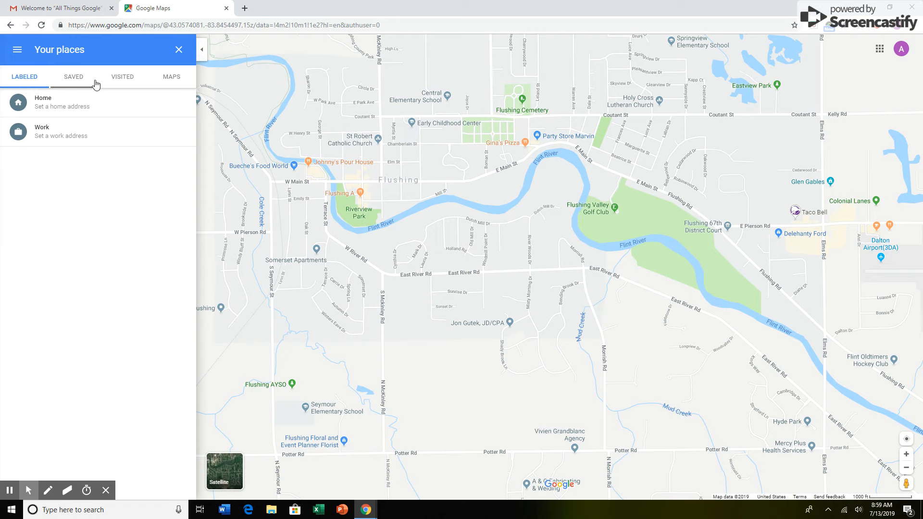
# Step: Create a new custom map from the saved maps list in Your places
pyautogui.click(170, 79)
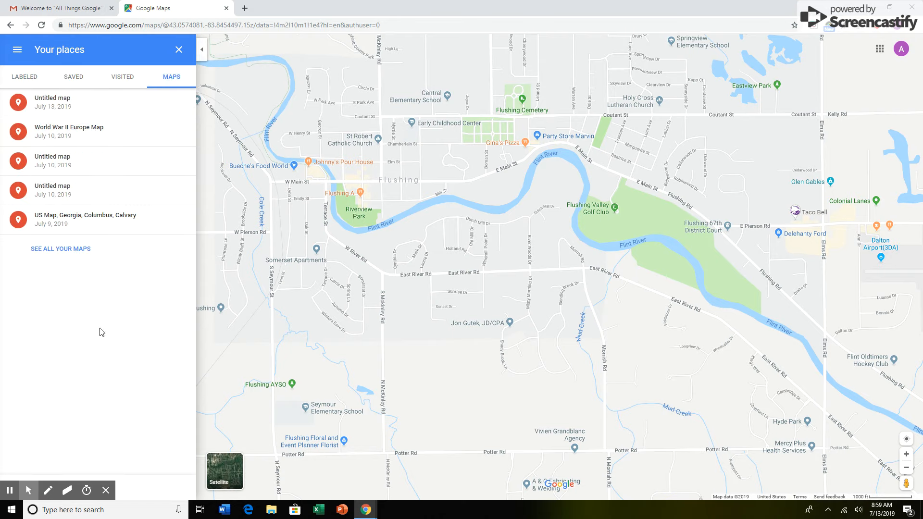
pyautogui.click(110, 490)
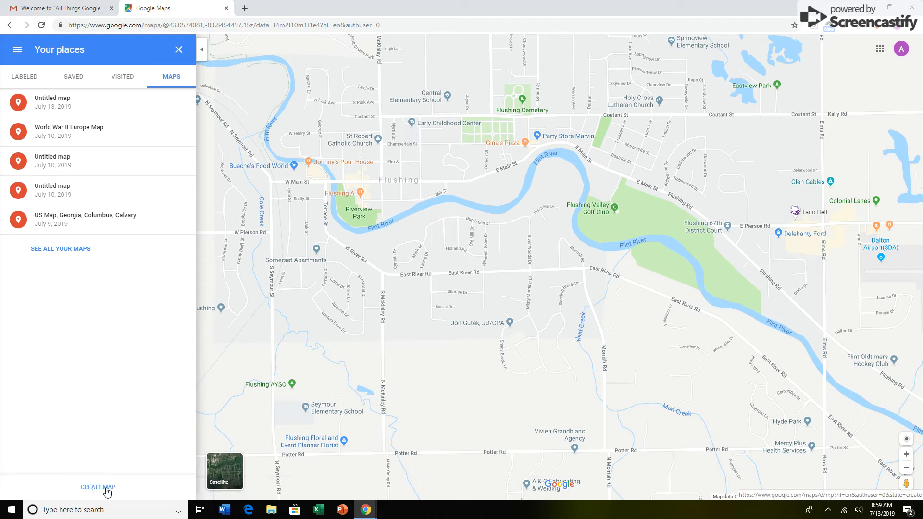
pyautogui.click(107, 488)
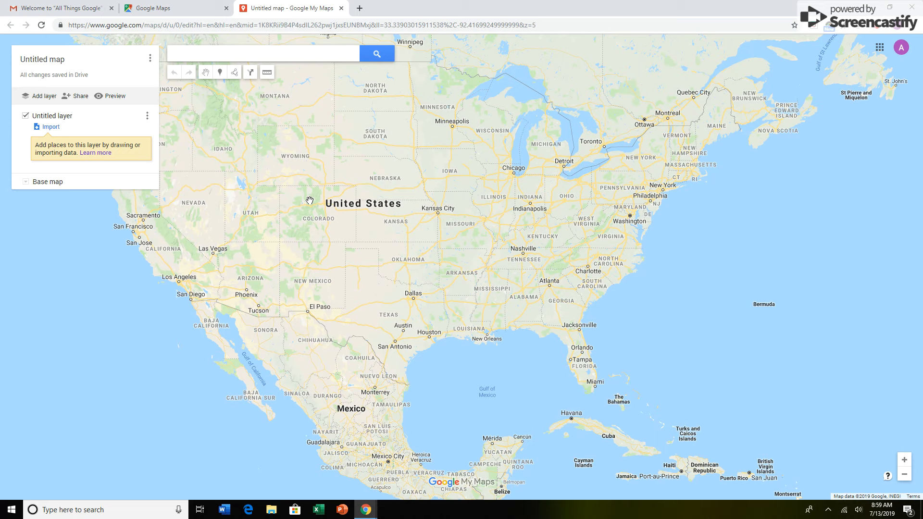
# Step: Search the new map for "paris france" and close the result's details card
pyautogui.click(193, 55)
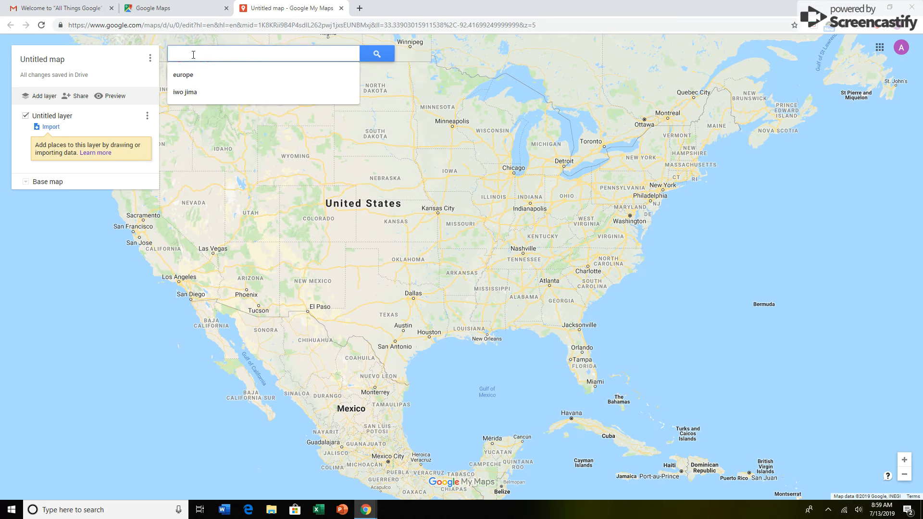
pyautogui.write('paris')
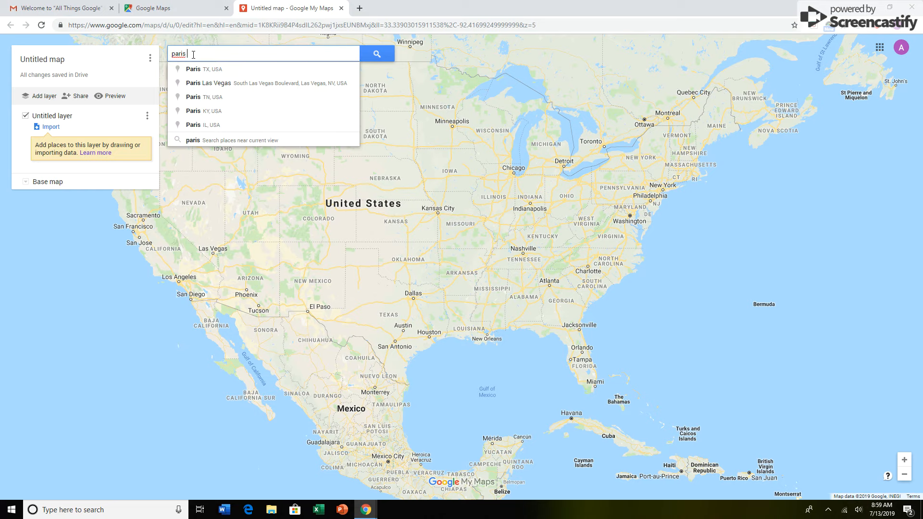
pyautogui.write(' france')
pyautogui.press('Return')
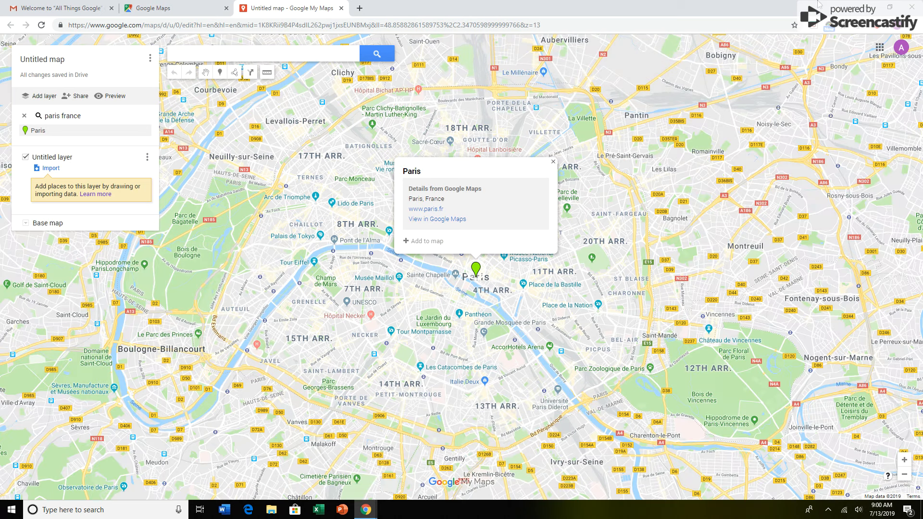
pyautogui.click(553, 162)
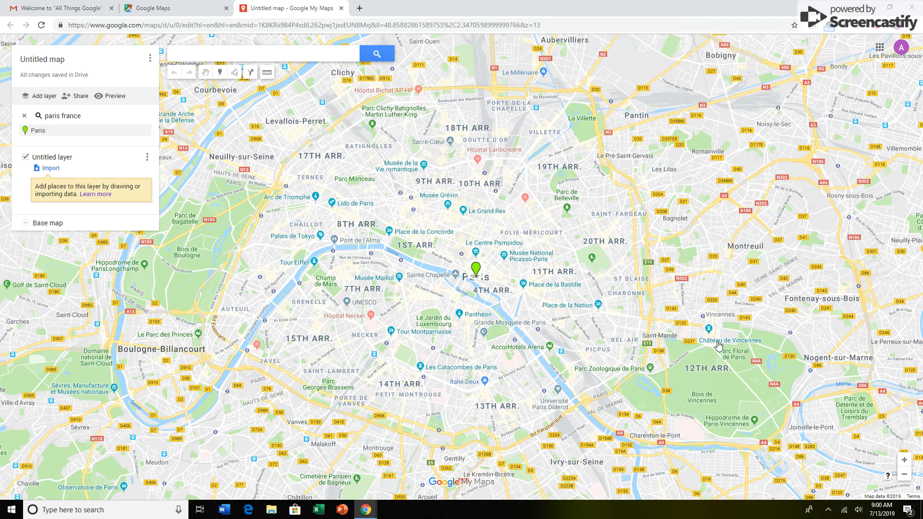
# Step: Place a marker on Paris in the untitled layer
pyautogui.click(903, 476)
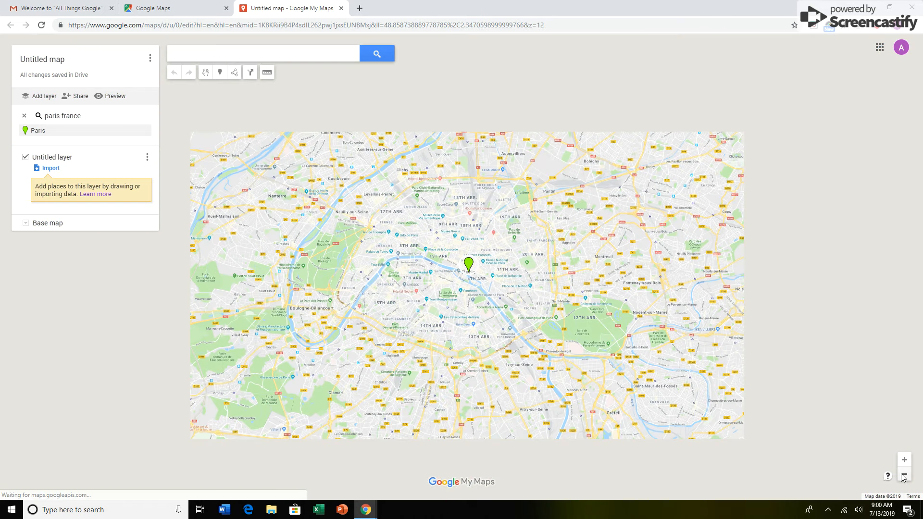
pyautogui.click(904, 475)
pyautogui.click(904, 476)
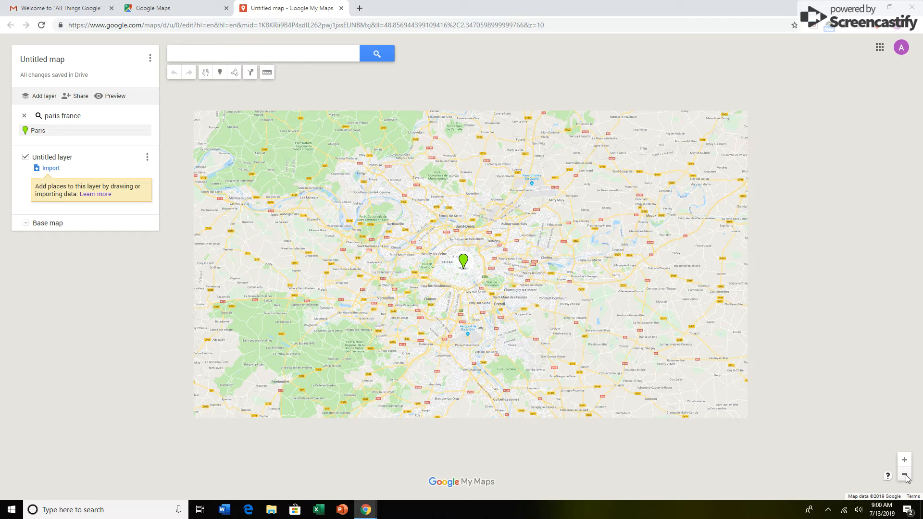
pyautogui.click(903, 476)
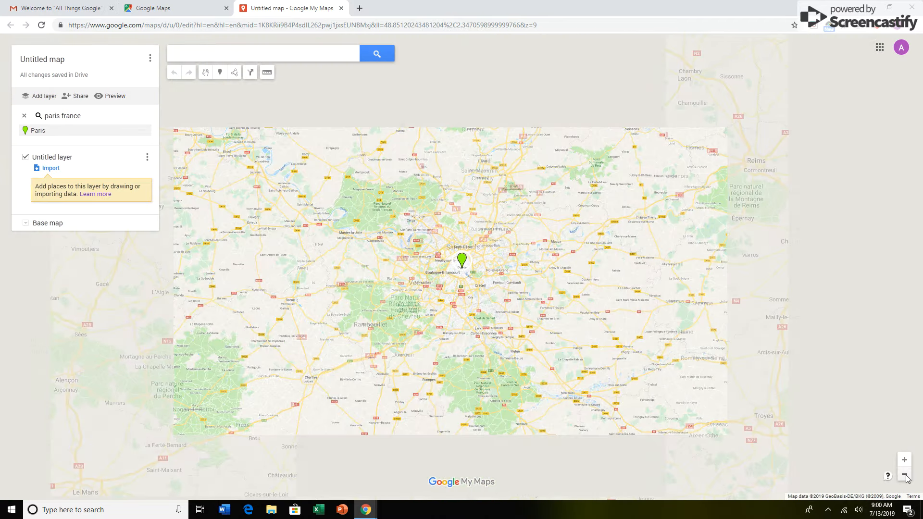
pyautogui.click(904, 476)
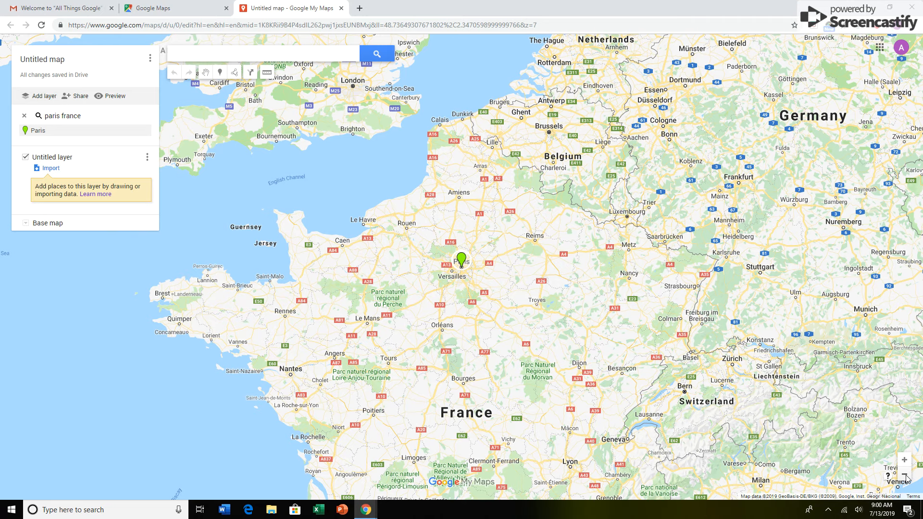
pyautogui.click(904, 475)
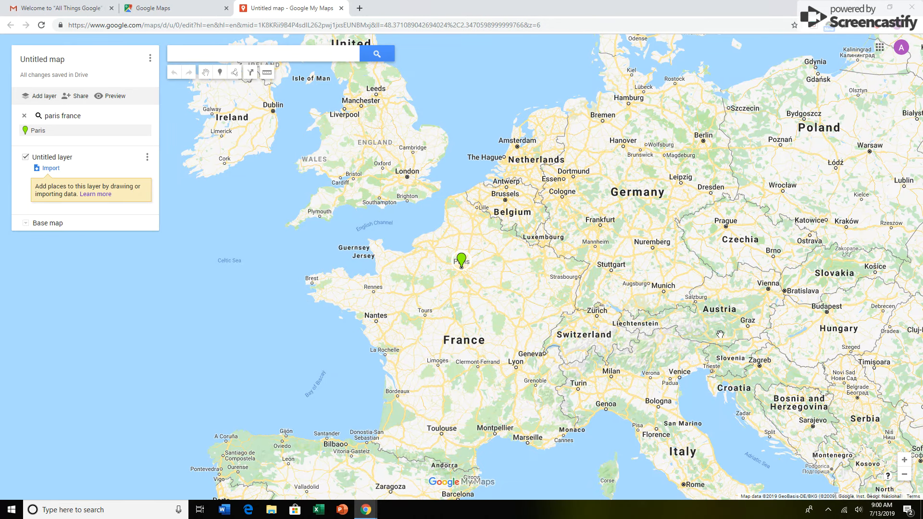
pyautogui.click(904, 460)
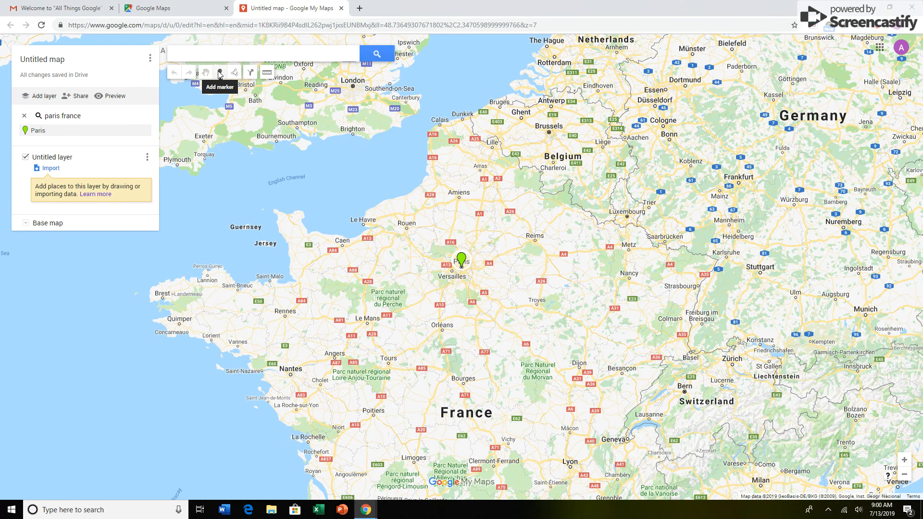
pyautogui.click(219, 73)
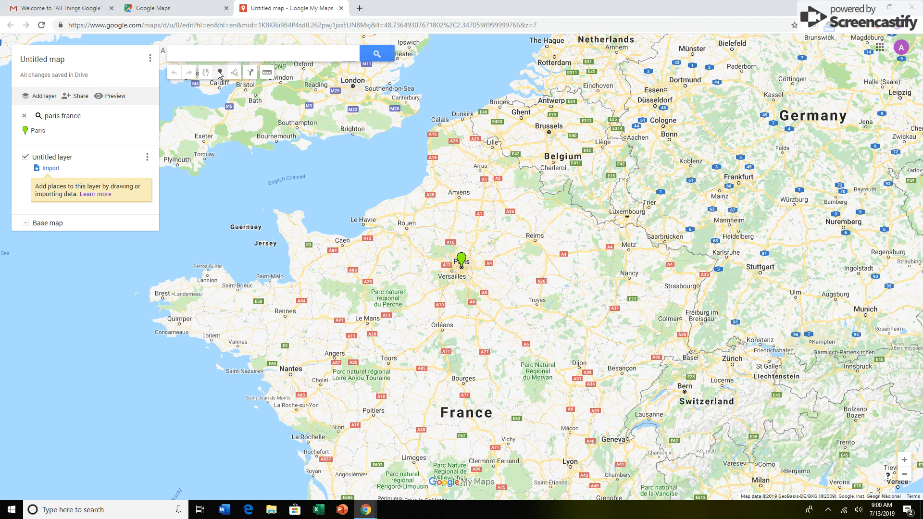
pyautogui.click(460, 264)
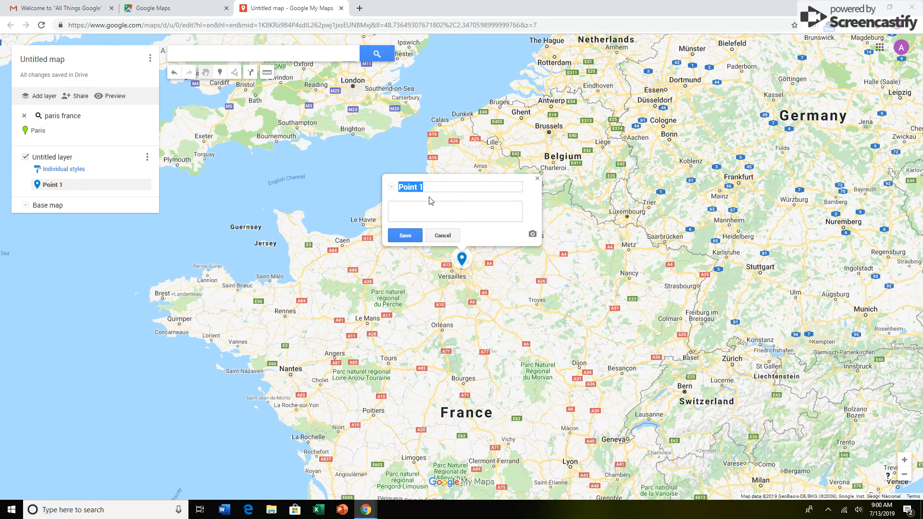
# Step: Title the new marker "Paris, France"
pyautogui.click(432, 187)
pyautogui.press('BackSpace')
pyautogui.press('BackSpace')
pyautogui.press('BackSpace')
pyautogui.press('BackSpace')
pyautogui.press('BackSpace')
pyautogui.press('BackSpace')
pyautogui.write('Pr')
pyautogui.press('BackSpace')
pyautogui.write('aris, France')
# Step: Describe the marker as "Capital of France. It was conquered by the Germans in June of 1940 and liberated by the Allies in August of 1944." and save
pyautogui.click(403, 204)
pyautogui.write('CA')
pyautogui.write('pital of Franc')
pyautogui.write('e.  It wa')
pyautogui.write('s conque')
pyautogui.write('red by the ')
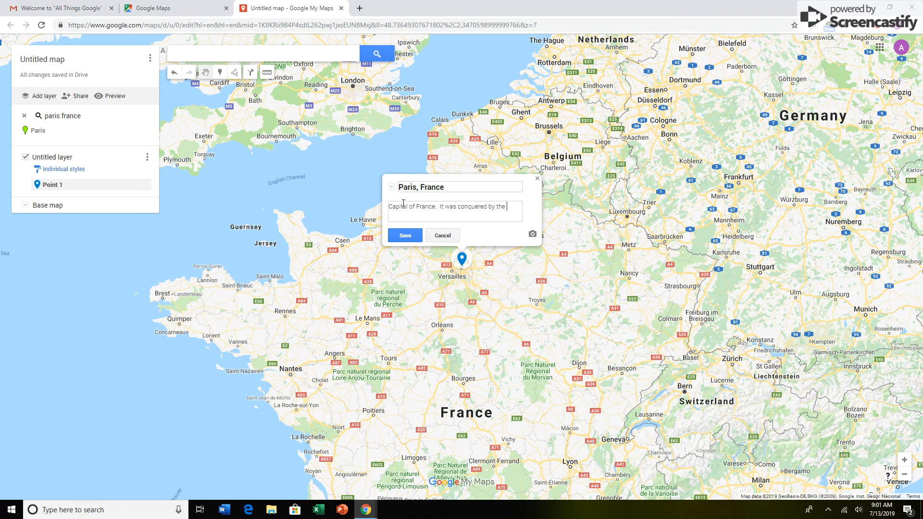
pyautogui.write('Germans in June of 1940 and liberatede')
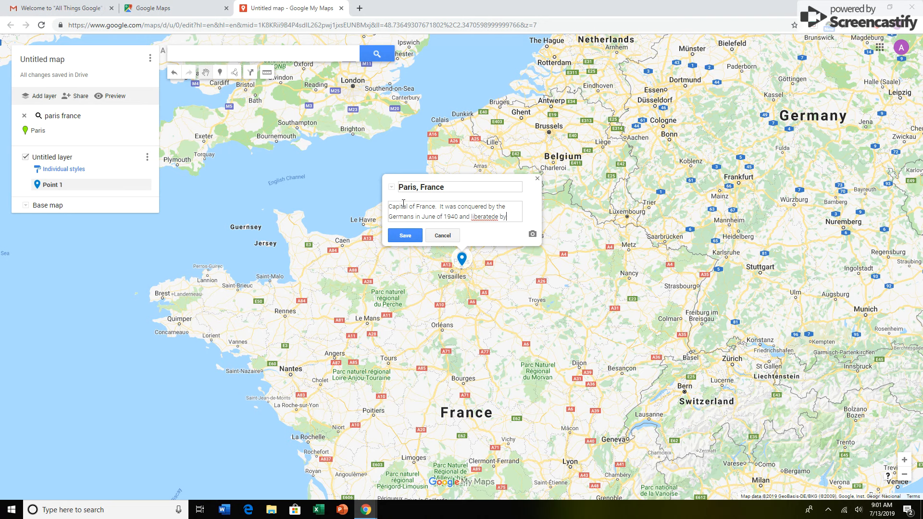
pyautogui.write('by the Allies in August of 1944.')
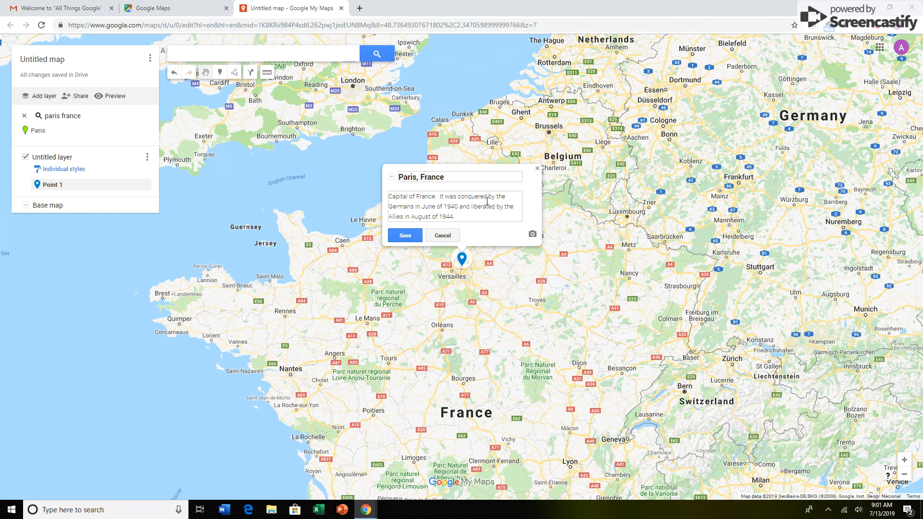
pyautogui.click(410, 236)
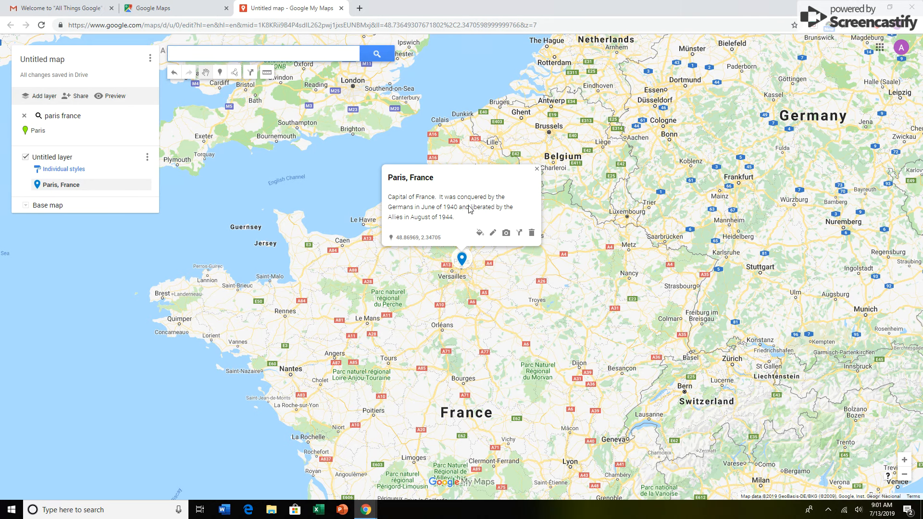
pyautogui.click(537, 168)
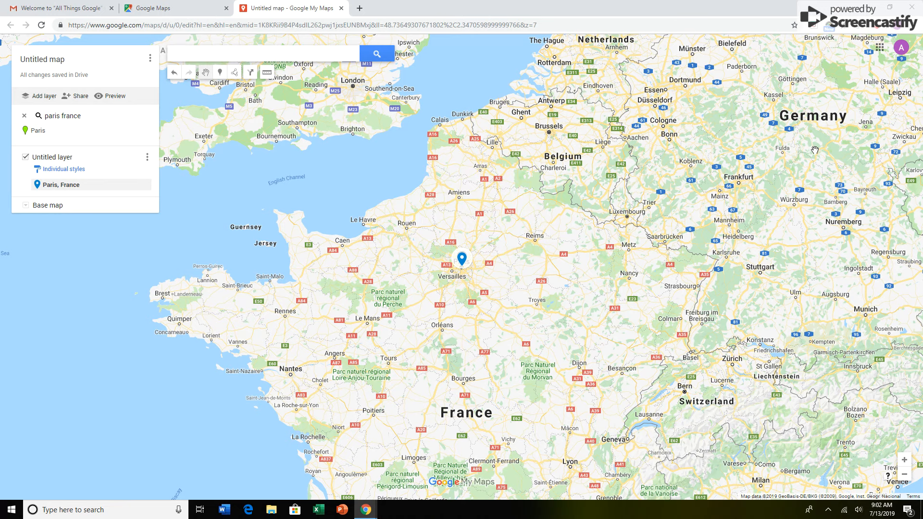
# Step: Add a marker on Berlin in Germany, title it "Berlin", and save it without a description
pyautogui.moveTo(819, 156); pyautogui.dragTo(577, 169)
pyautogui.scroll(1, 577, 169)
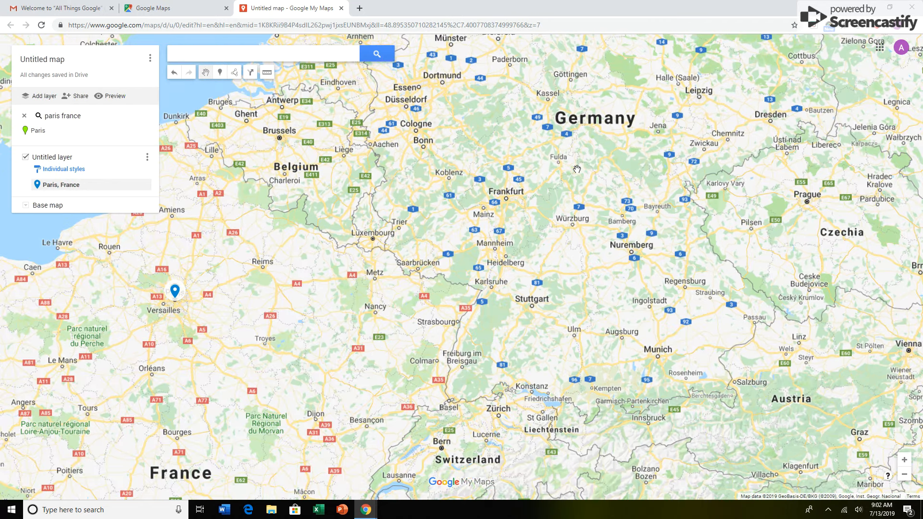
pyautogui.scroll(-1, 576, 169)
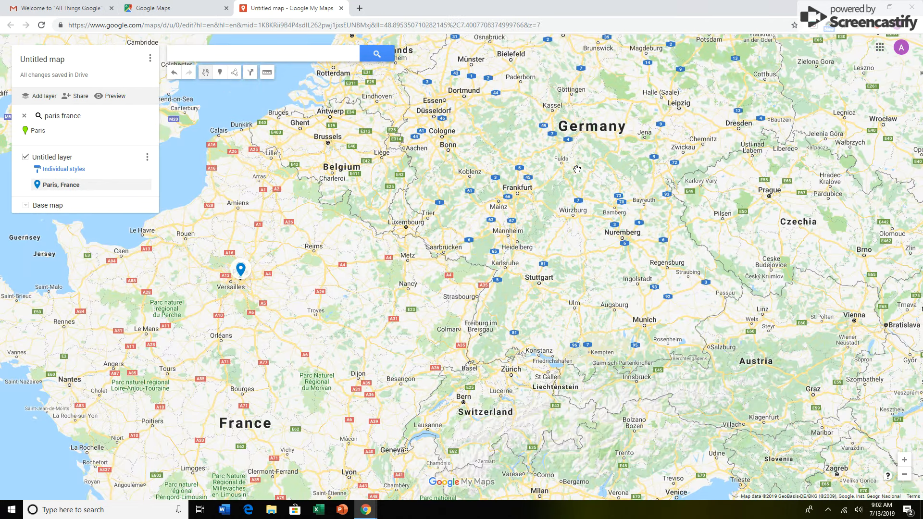
pyautogui.scroll(-1, 577, 169)
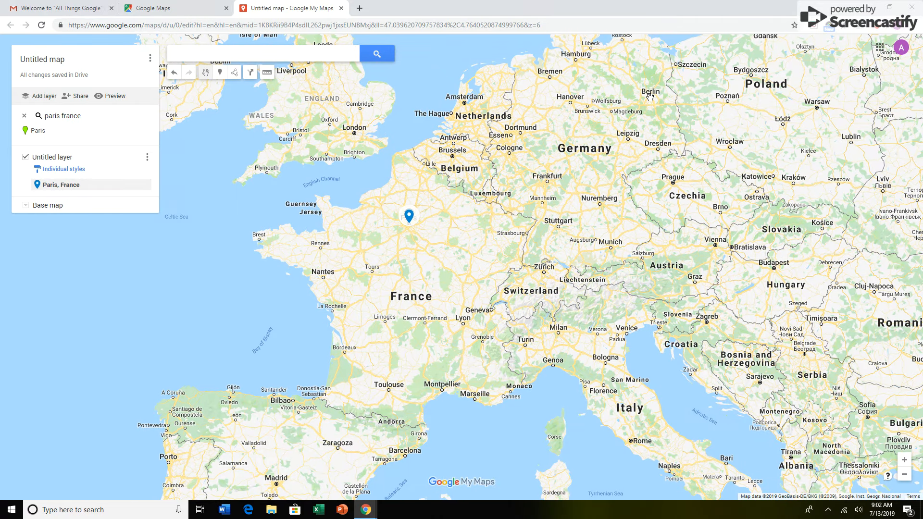
pyautogui.click(220, 73)
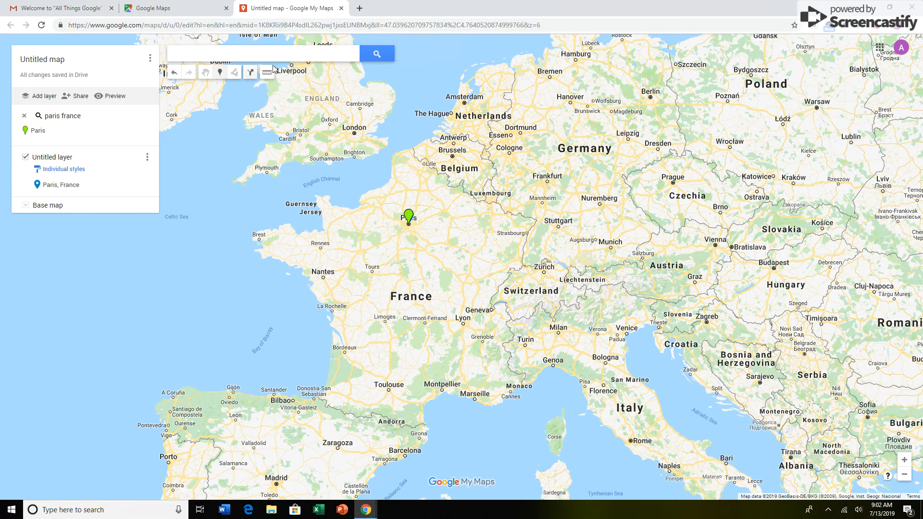
pyautogui.click(651, 97)
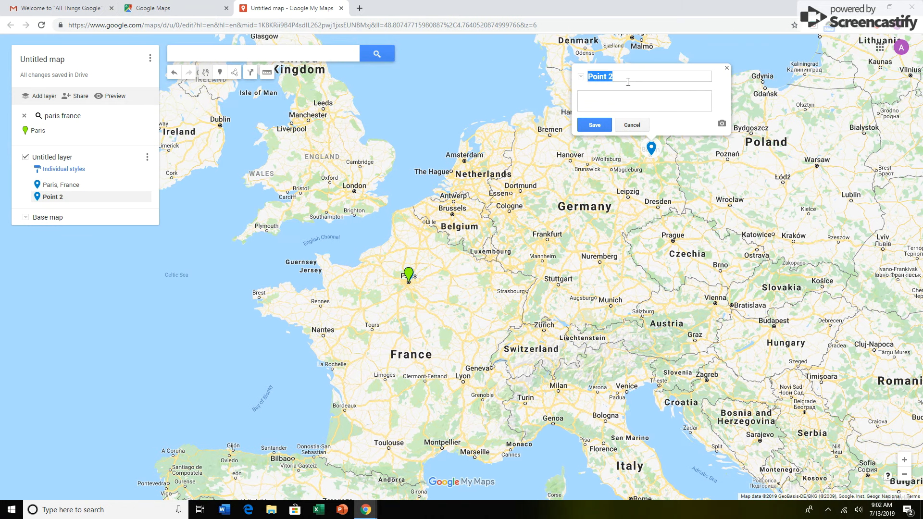
pyautogui.click(616, 74)
pyautogui.write('Berlin')
pyautogui.click(590, 125)
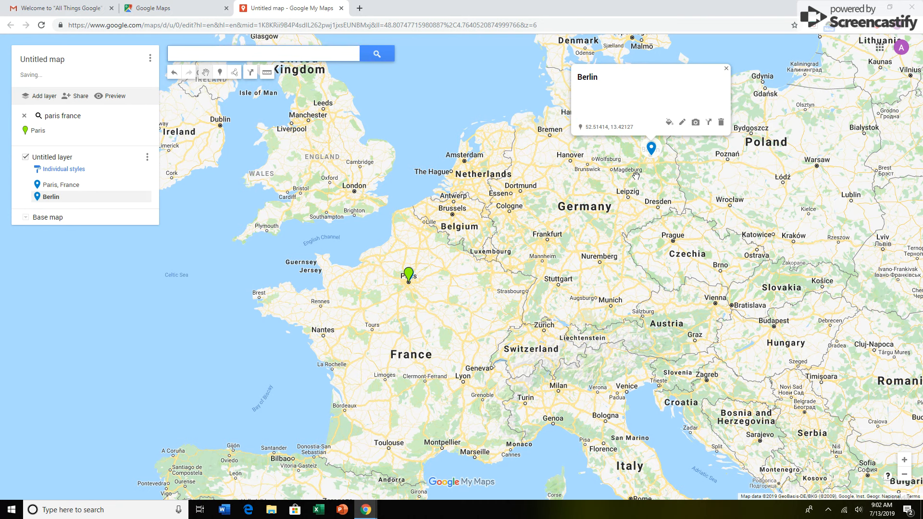
pyautogui.click(727, 70)
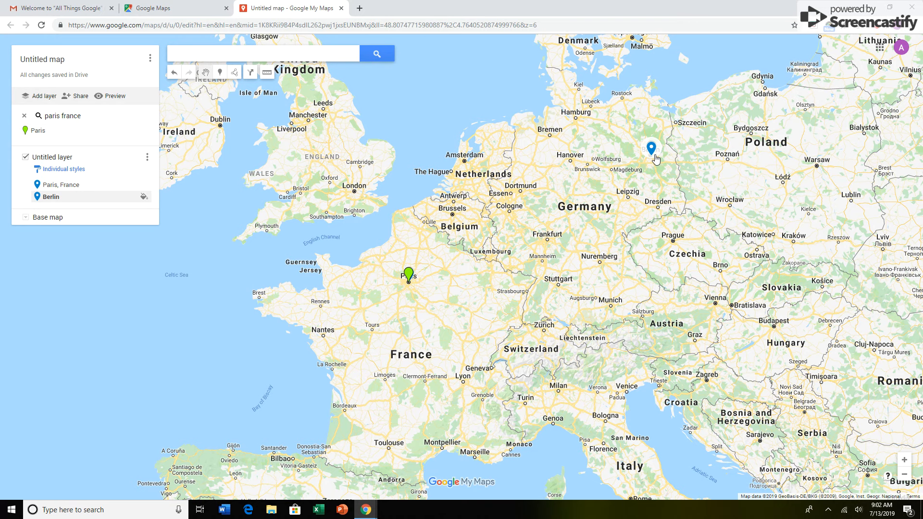
# Step: Measure the straight-line distance from the Paris marker to the Berlin marker
pyautogui.click(267, 73)
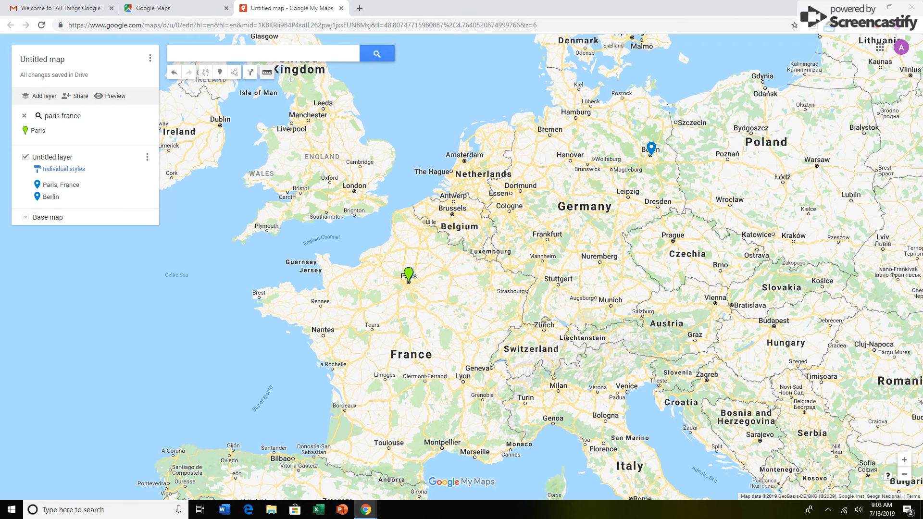
pyautogui.click(408, 281)
pyautogui.click(409, 281)
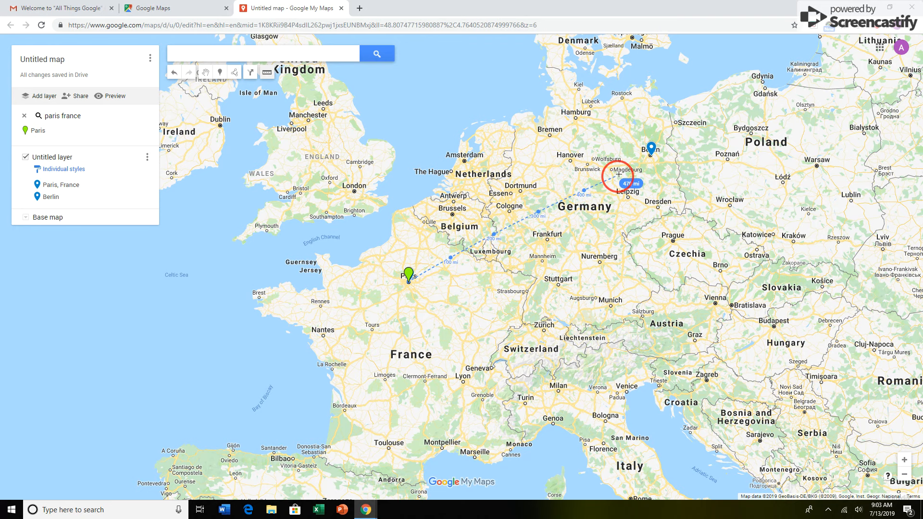
pyautogui.click(650, 156)
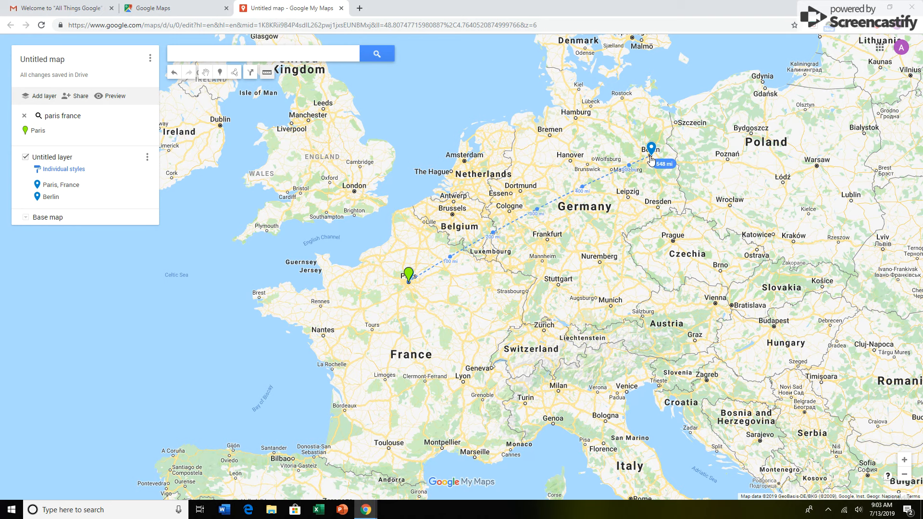
pyautogui.click(650, 155)
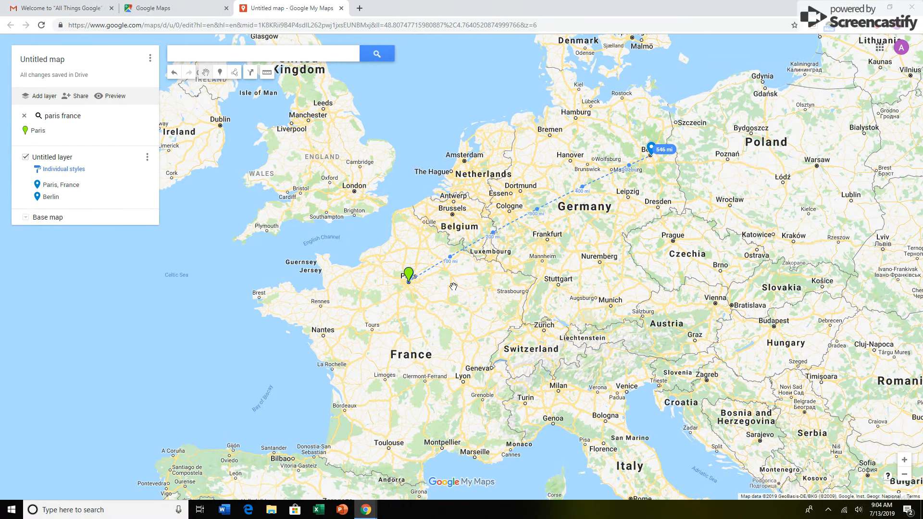
# Step: Start sharing the map, giving it the title "World War II European Places Map"
pyautogui.click(79, 99)
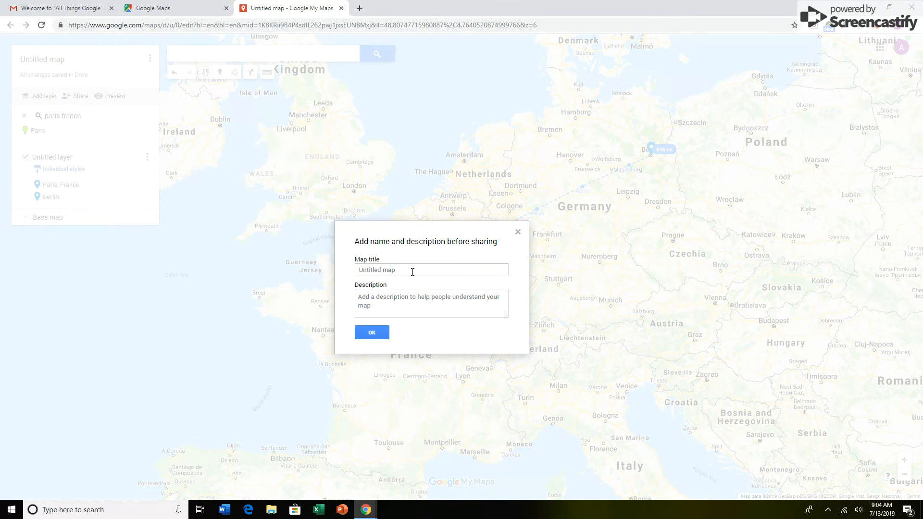
pyautogui.click(405, 267)
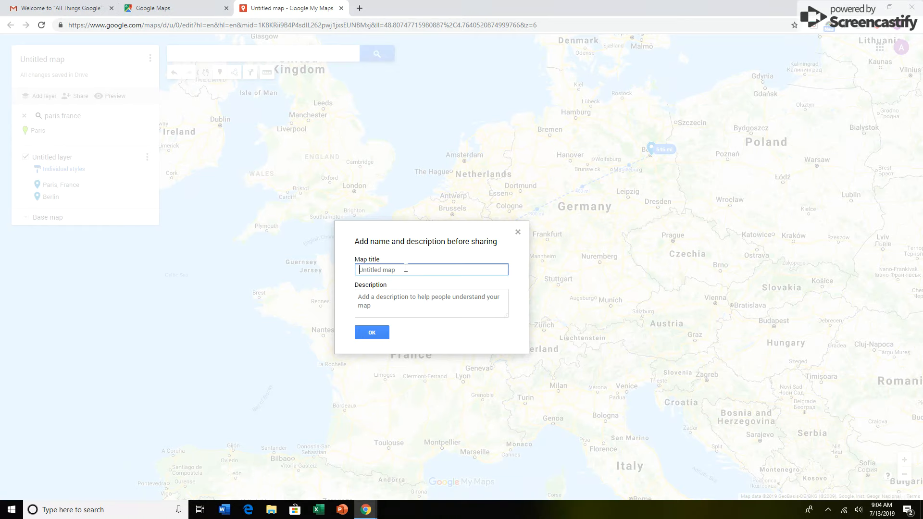
pyautogui.write('W')
pyautogui.press('BackSpace')
pyautogui.write('W')
pyautogui.click(381, 335)
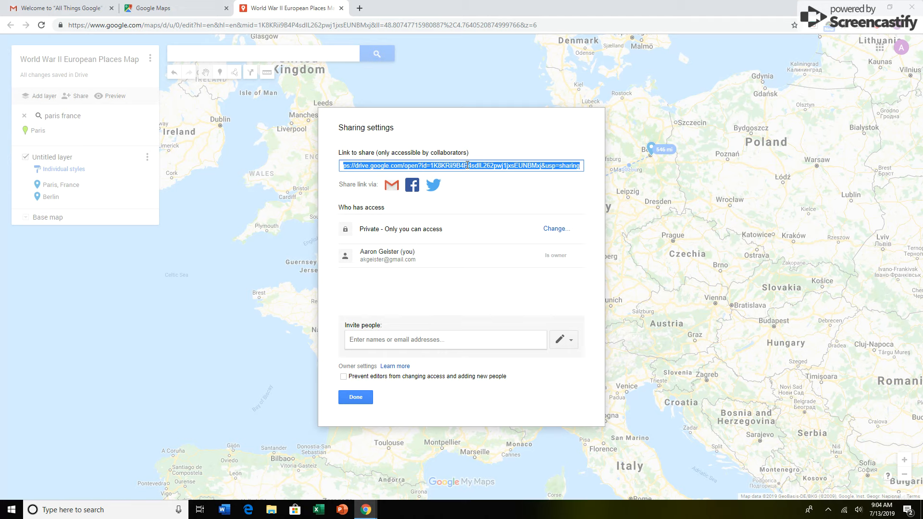
# Step: Change the map's link sharing to "On - Anyone with the link" with view access, save it, and finish the sharing settings
pyautogui.click(558, 229)
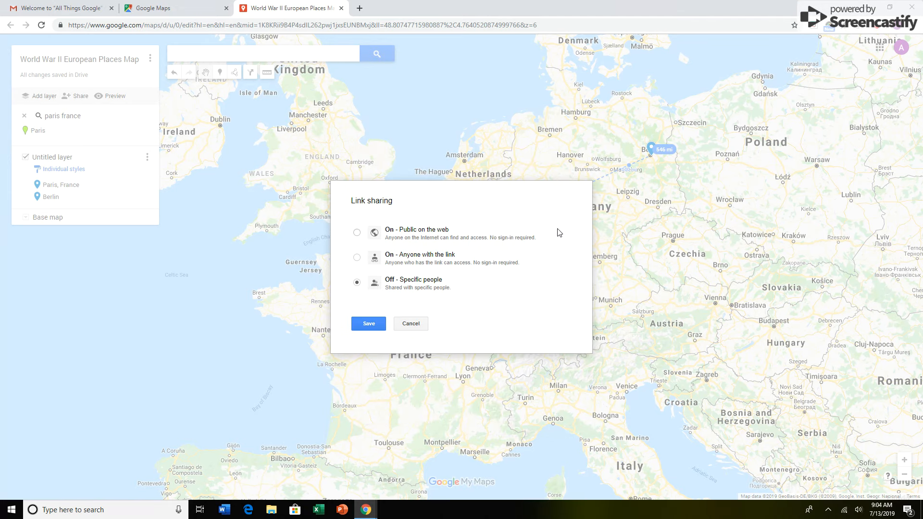
pyautogui.click(356, 233)
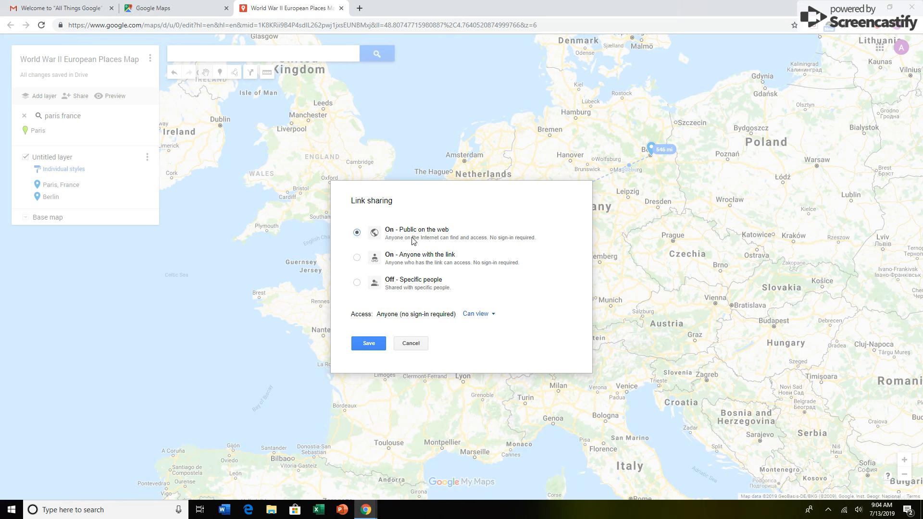
pyautogui.click(357, 259)
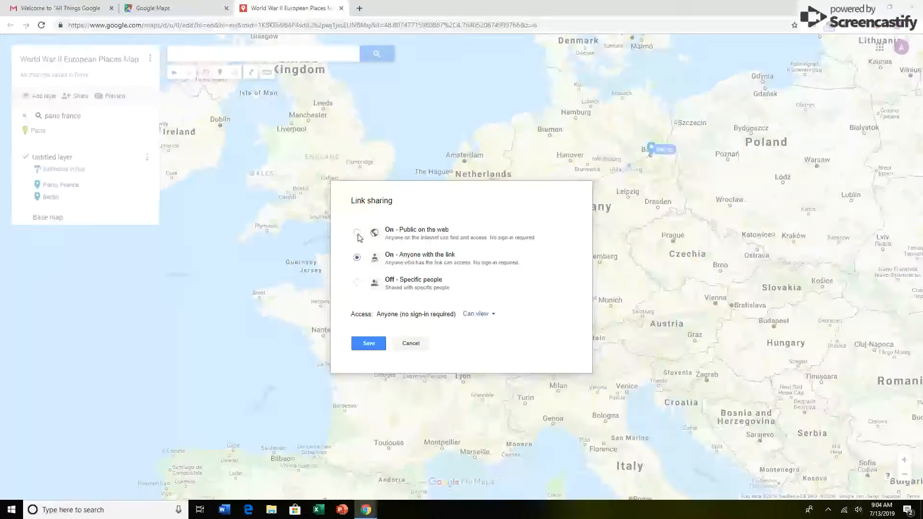
pyautogui.click(358, 234)
pyautogui.click(358, 258)
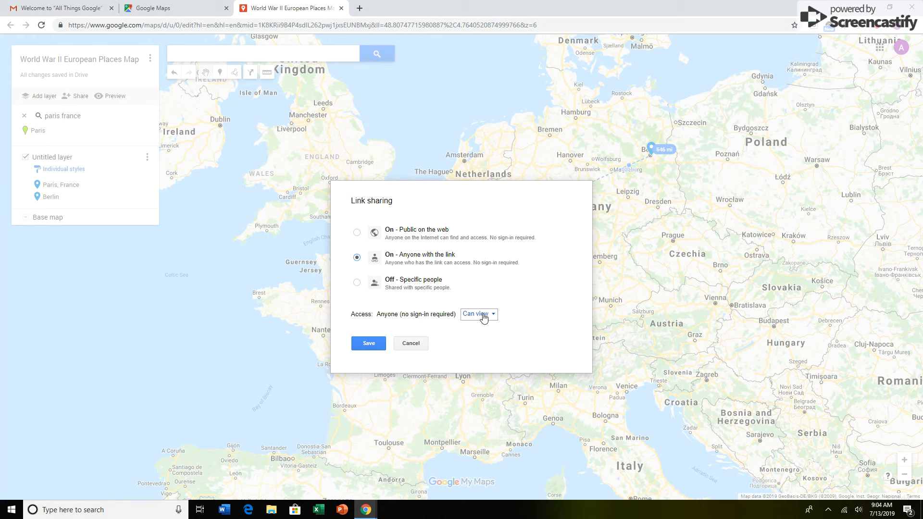
pyautogui.click(367, 343)
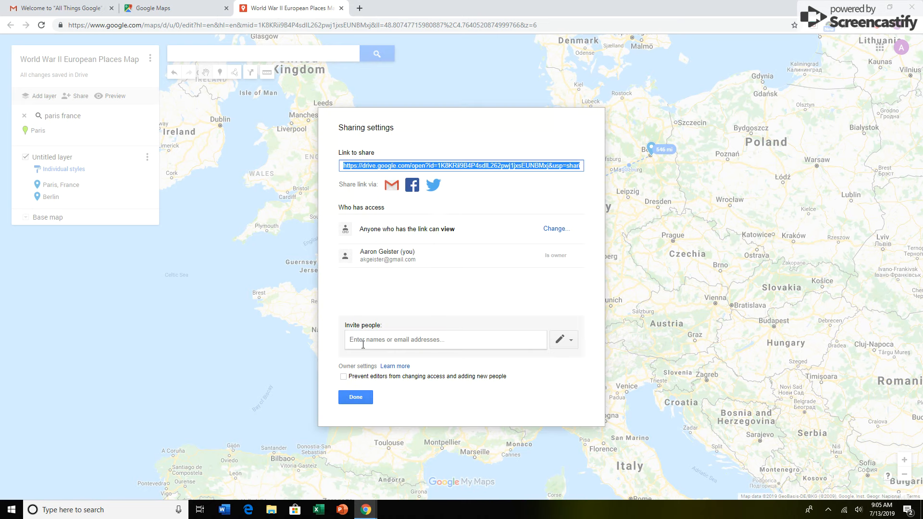
pyautogui.click(352, 402)
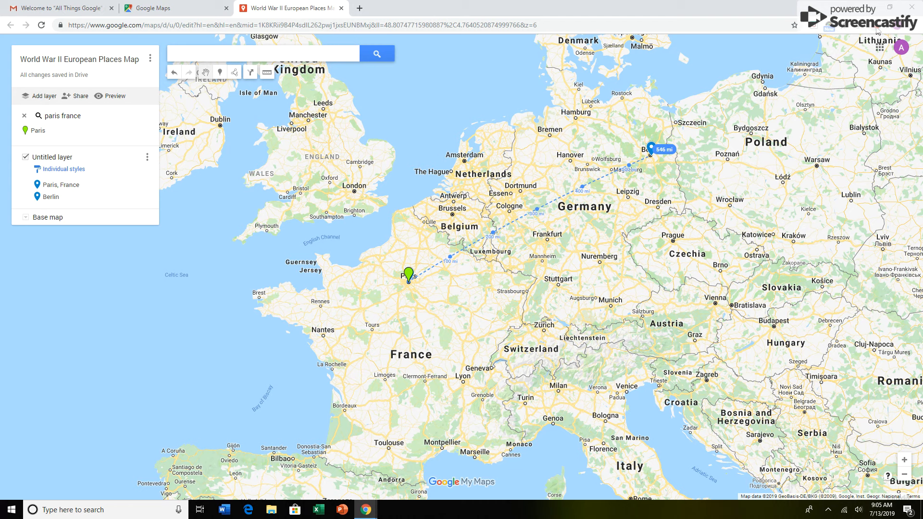
pyautogui.click(880, 46)
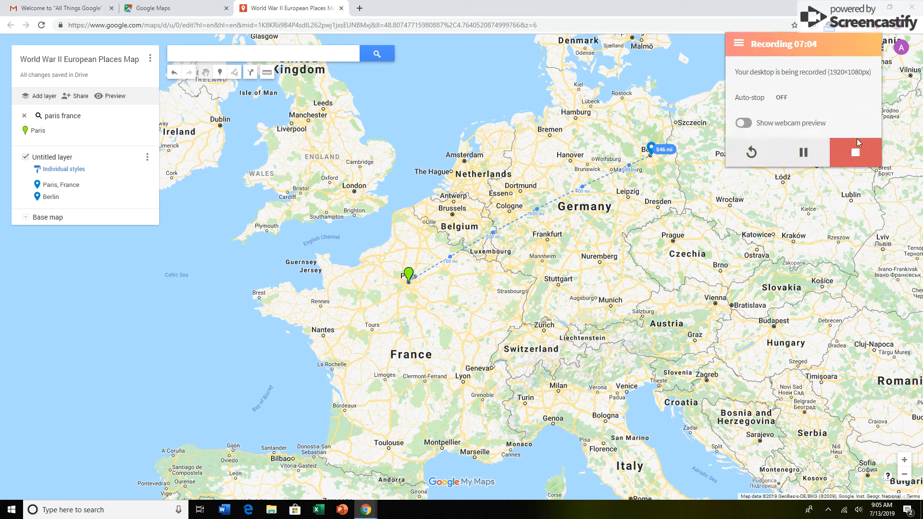